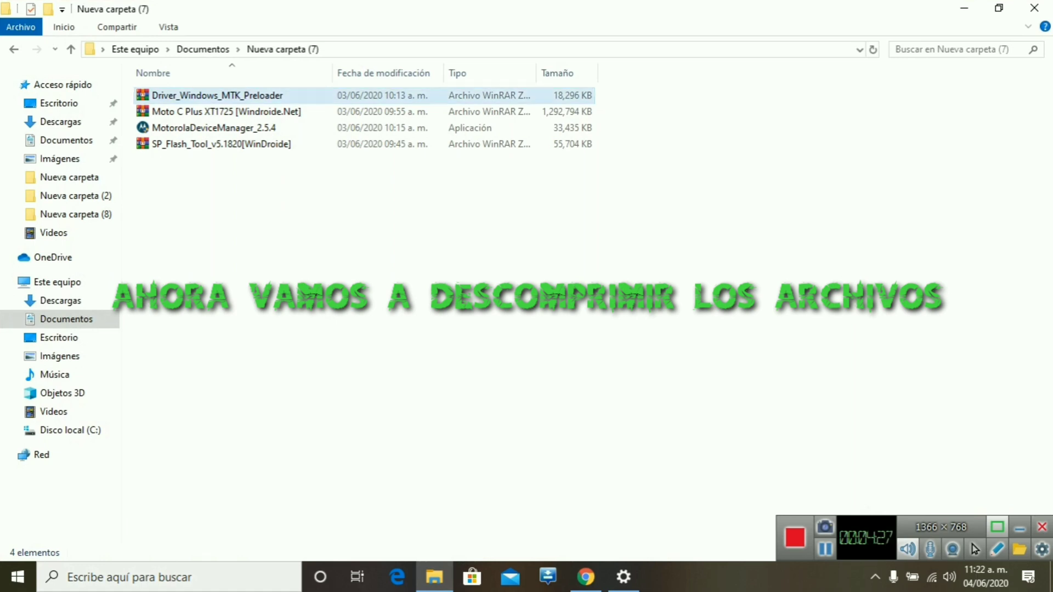
- Extract the Driver_Windows_MTK_Preloader archive into its own folder within Nueva carpeta (7)
{"action": "right_click", "coordinate": [306, 94]}
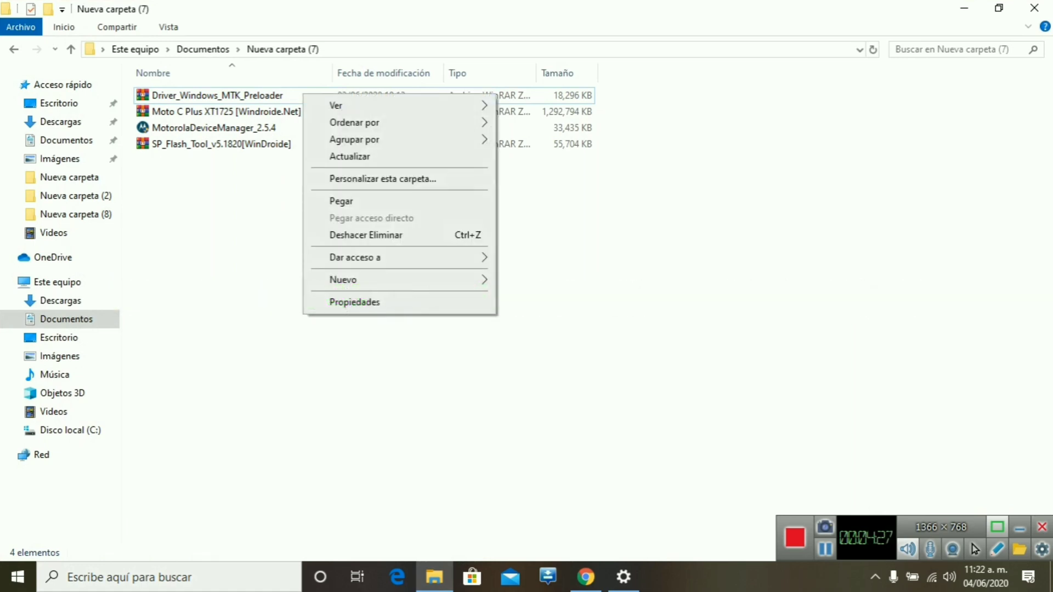
{"action": "left_click", "coordinate": [217, 95]}
{"action": "right_click", "coordinate": [268, 96]}
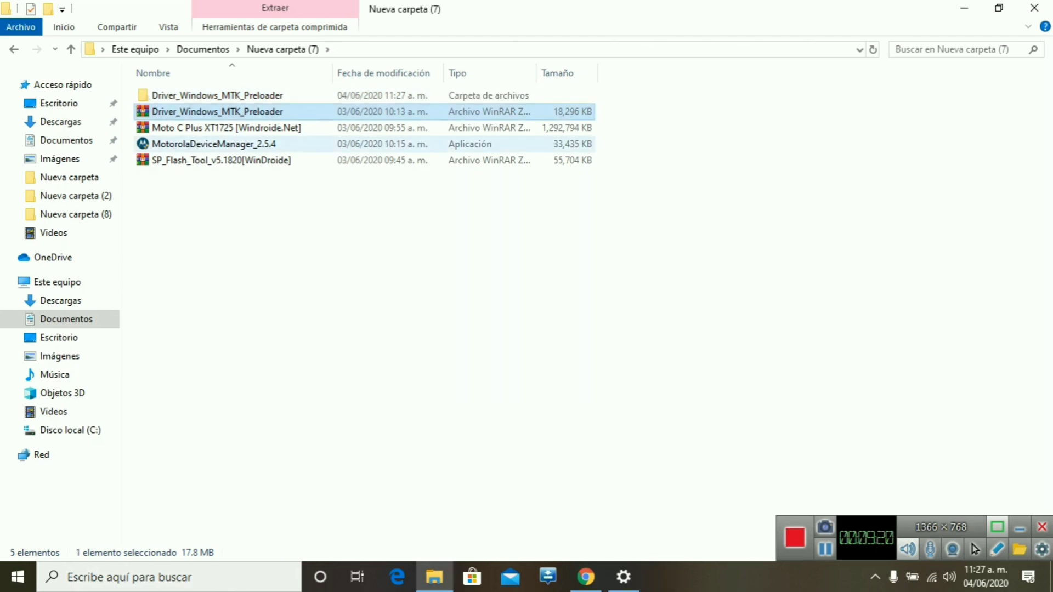
- Extract the Moto C Plus XT1725 [Windroide.Net] and SP_Flash_Tool_v5.1820[WinDroide] archives into Nueva carpeta (7)
{"action": "left_click", "coordinate": [226, 128]}
{"action": "right_click", "coordinate": [333, 128]}
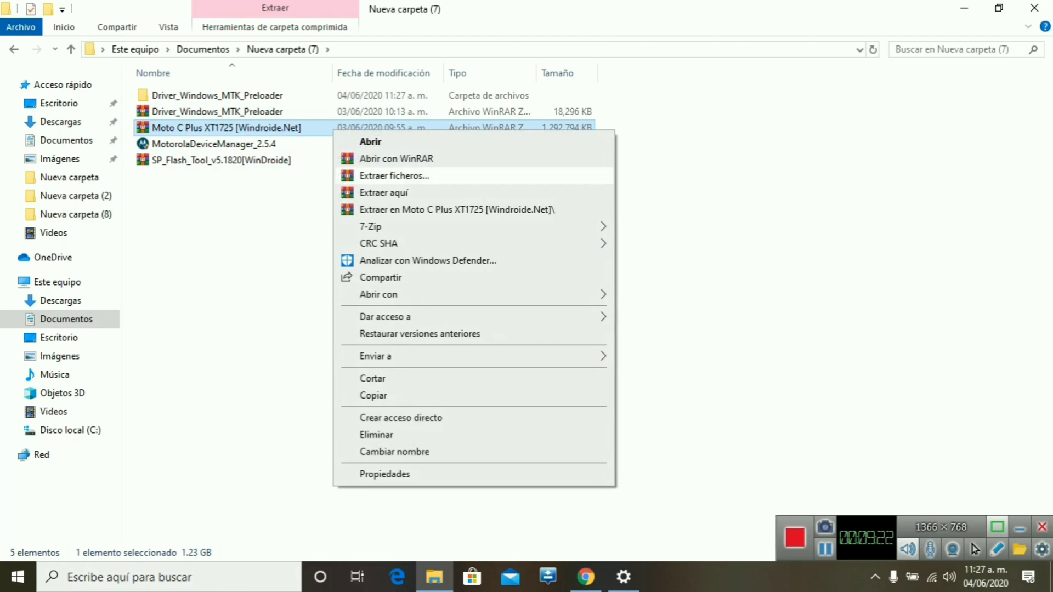
{"action": "left_click", "coordinate": [384, 193]}
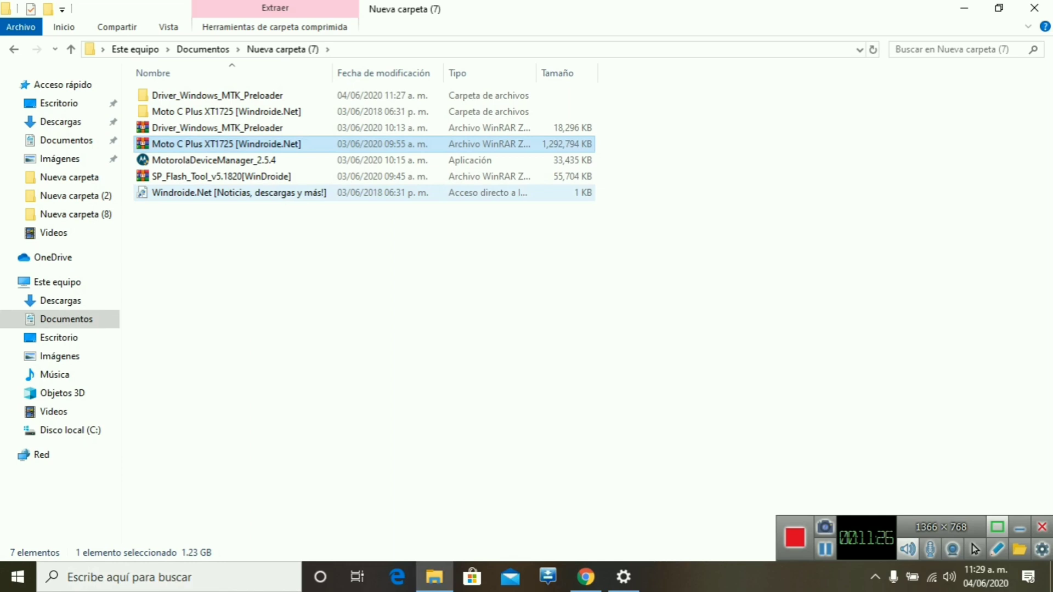
{"action": "right_click", "coordinate": [412, 176]}
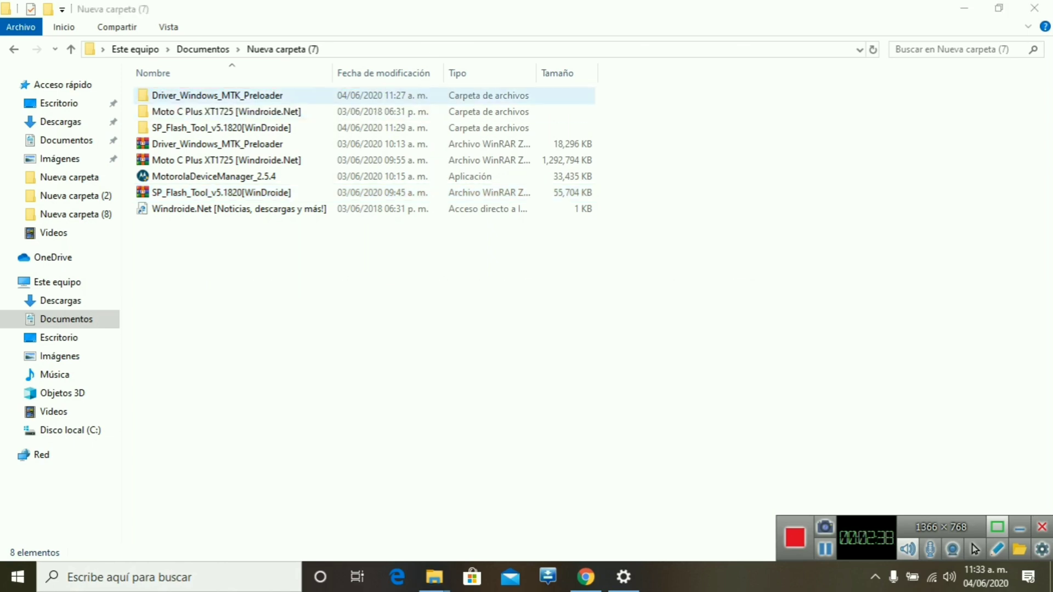
- Open the x64 folder of SmartPhoneDriver, inside AutoInstalacion of the extracted Driver_Windows_MTK_Preloader folder
{"action": "left_click", "coordinate": [217, 95]}
{"action": "key", "text": "Return"}
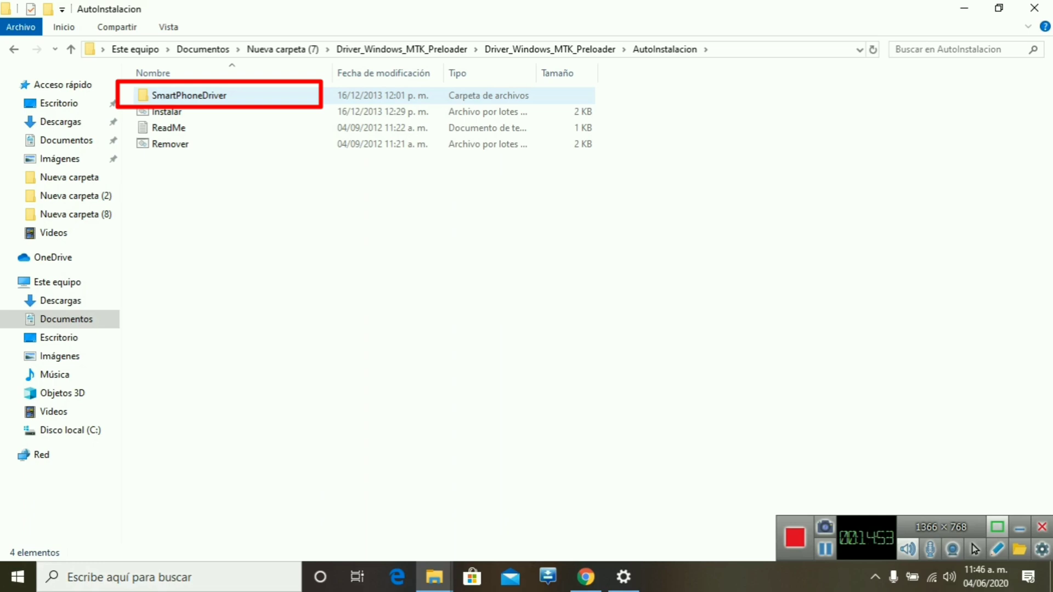
{"action": "left_click", "coordinate": [189, 96]}
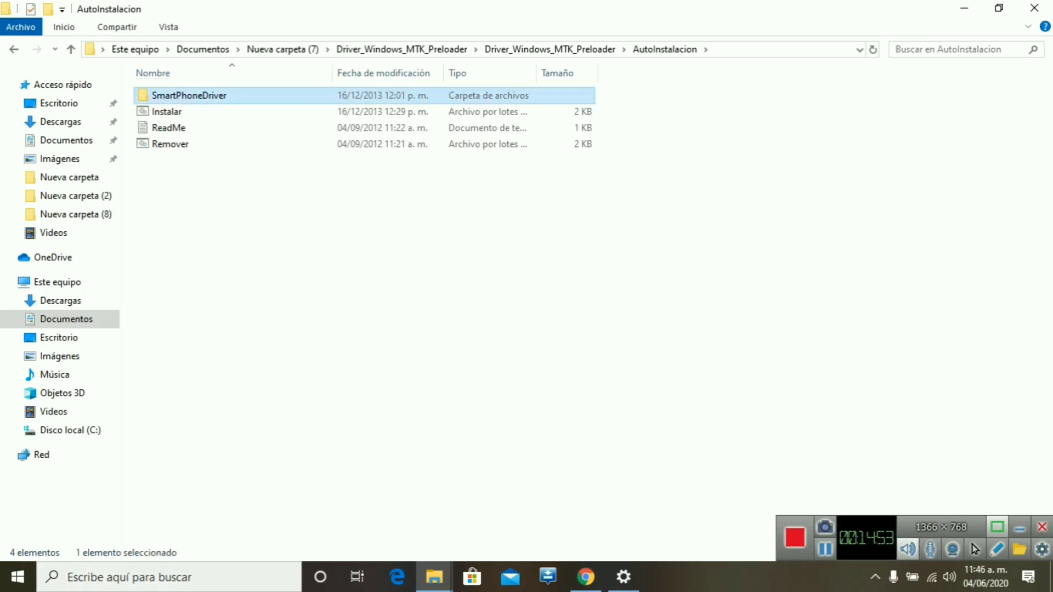
{"action": "key", "text": "Return"}
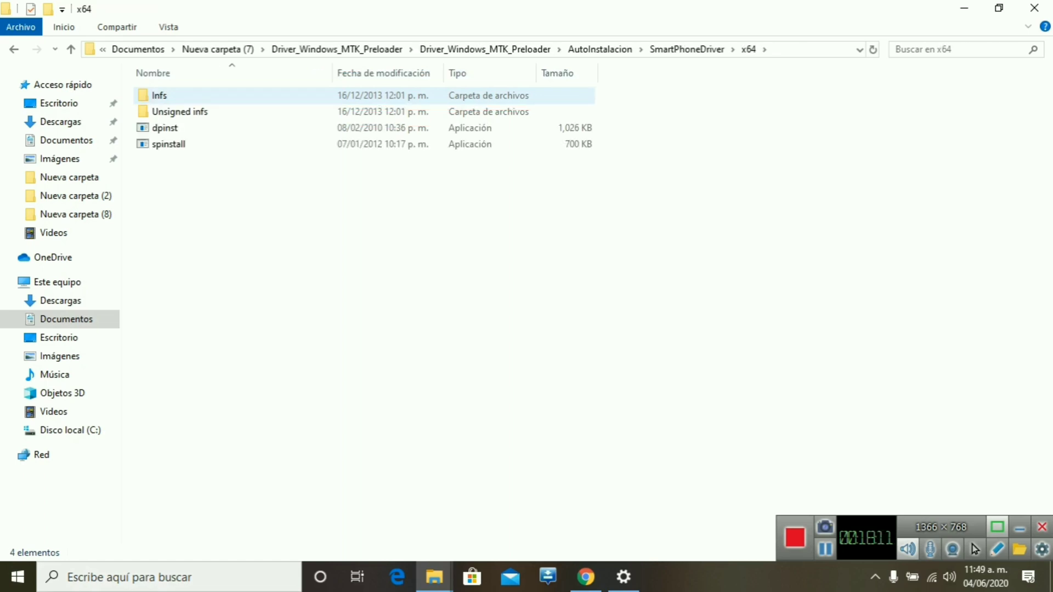
- Run dpinst and go through its device driver installation wizard
{"action": "left_click", "coordinate": [165, 128]}
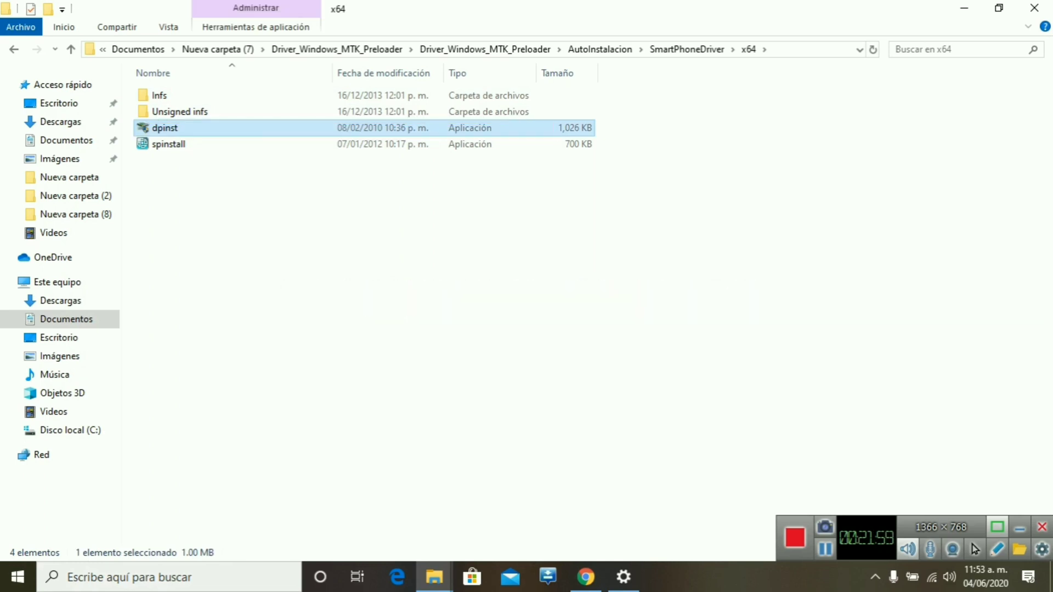
{"action": "key", "text": "Return"}
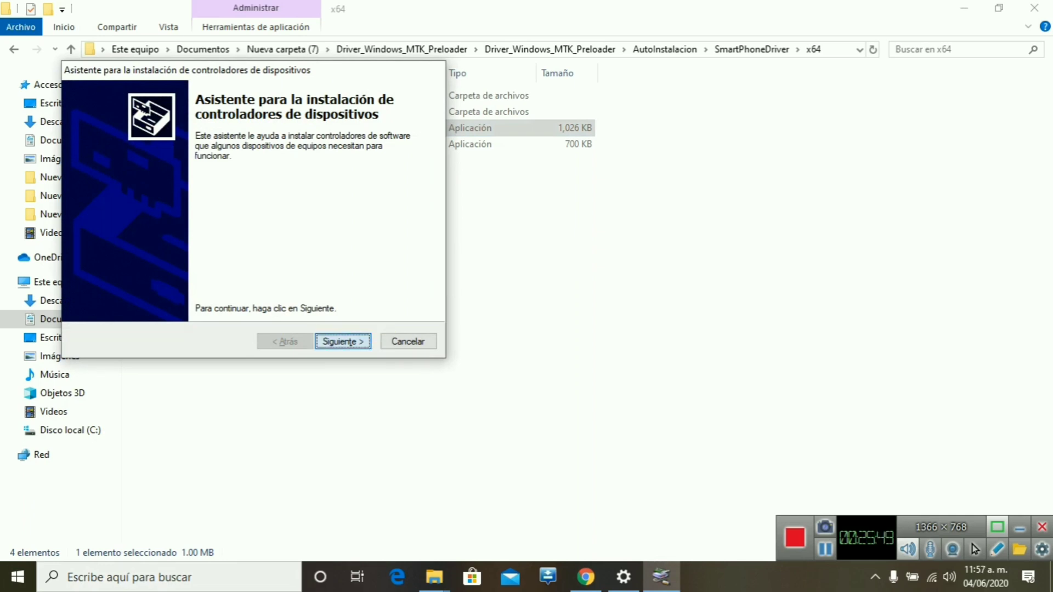
{"action": "key", "text": "Return"}
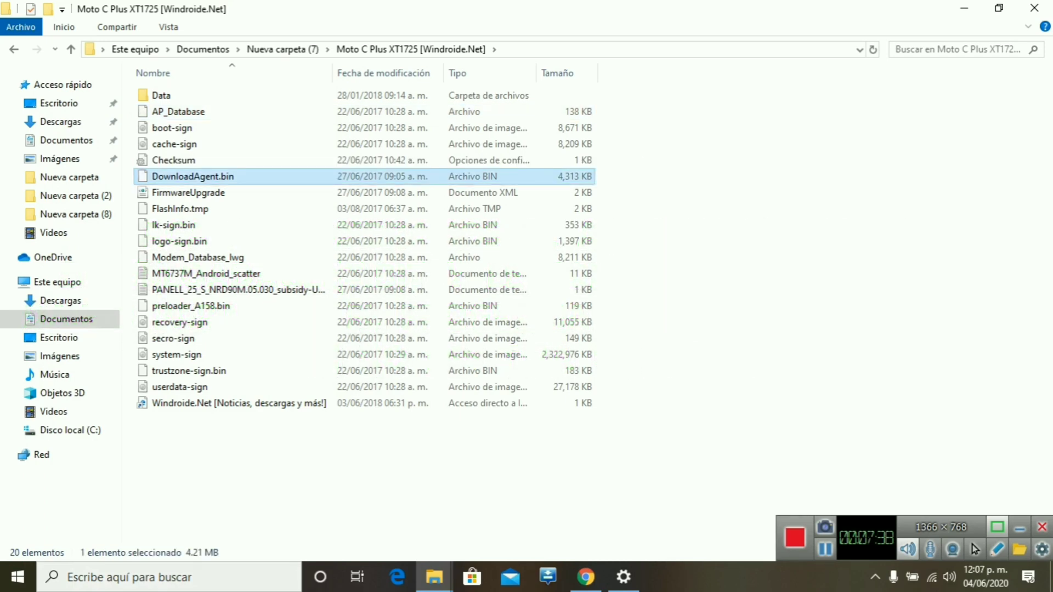
- Rename DownloadAgent.bin in the Moto C Plus XT1725 [Windroide.Net] folder as DA.bin
{"action": "right_click", "coordinate": [364, 176]}
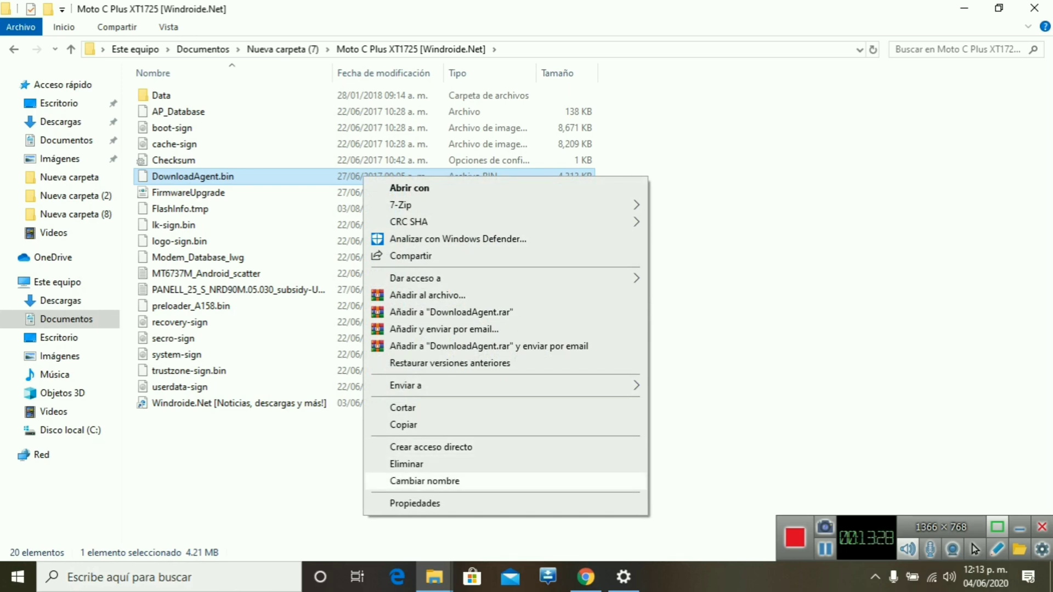
{"action": "key", "text": "Return"}
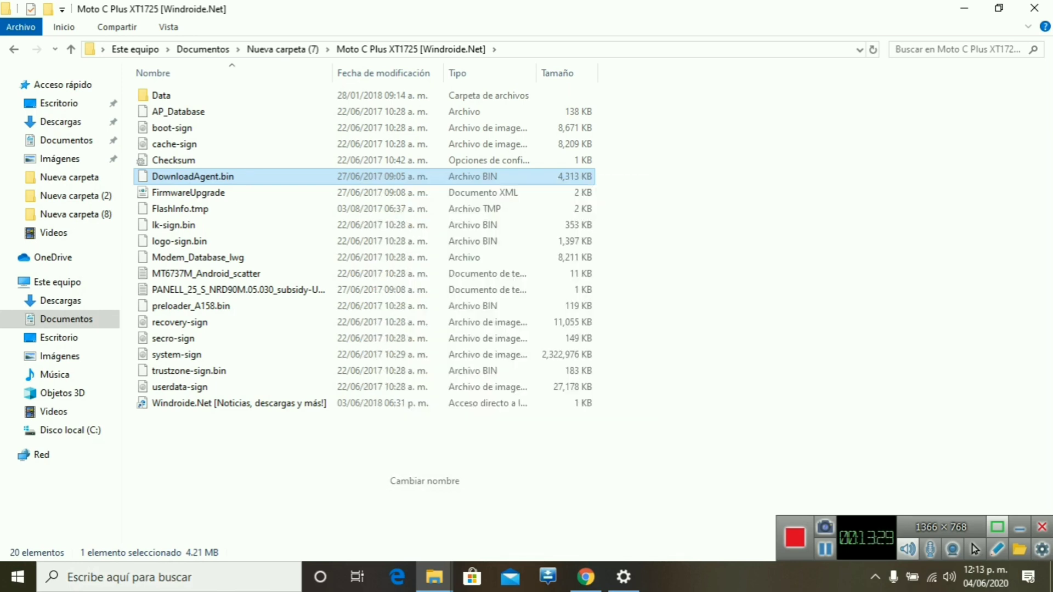
{"action": "key", "text": "BackSpace"}
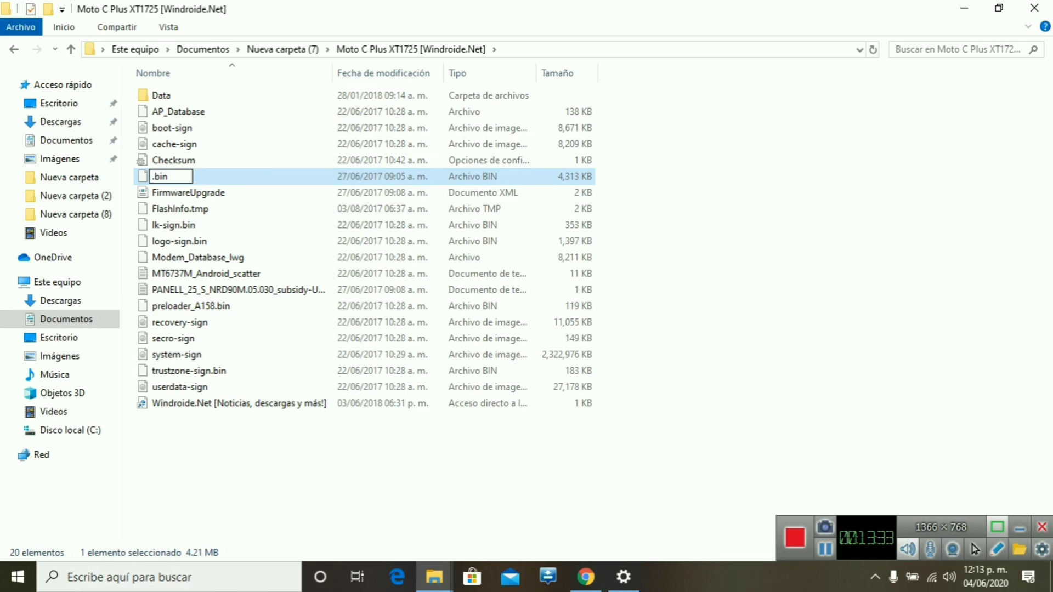
{"action": "type", "text": "DA"}
{"action": "key", "text": "Return"}
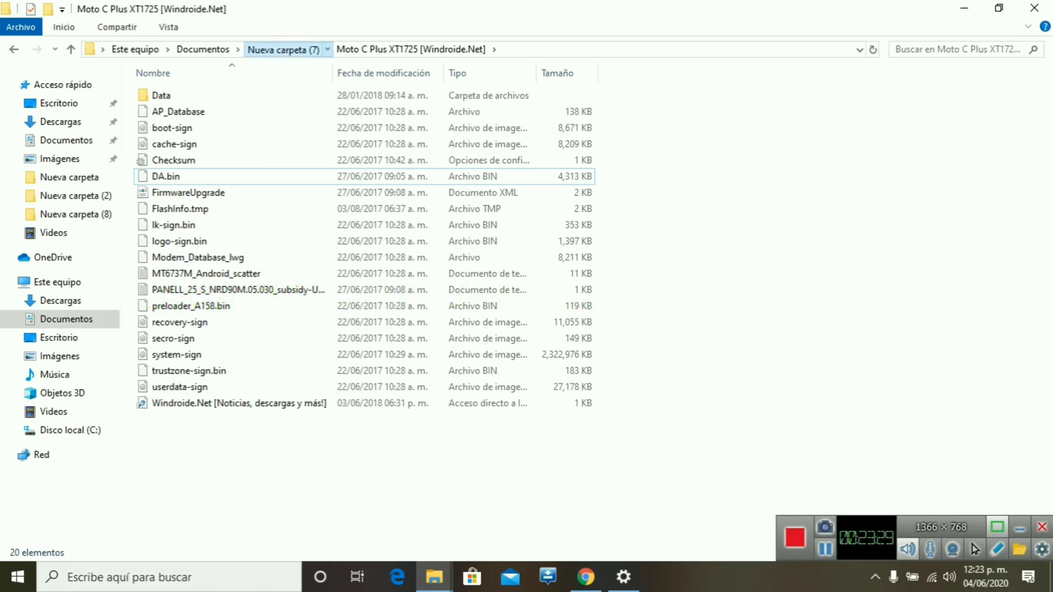
- Launch flash_tool from the SP_Flash_Tool_v5.1820_Win folder inside Nueva carpeta (7)
{"action": "left_click", "coordinate": [283, 49]}
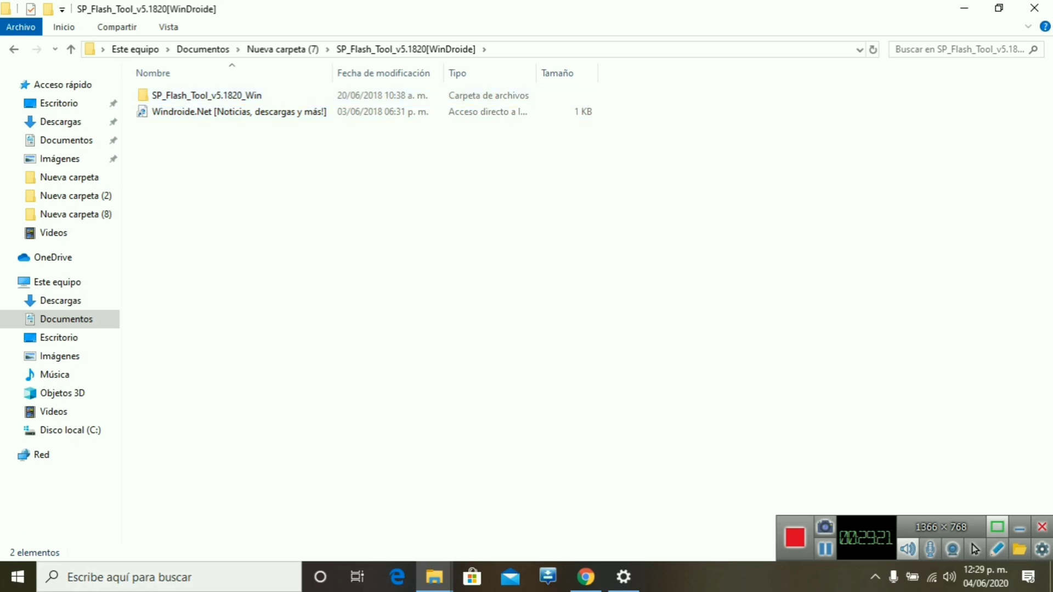
{"action": "double_click", "coordinate": [207, 95]}
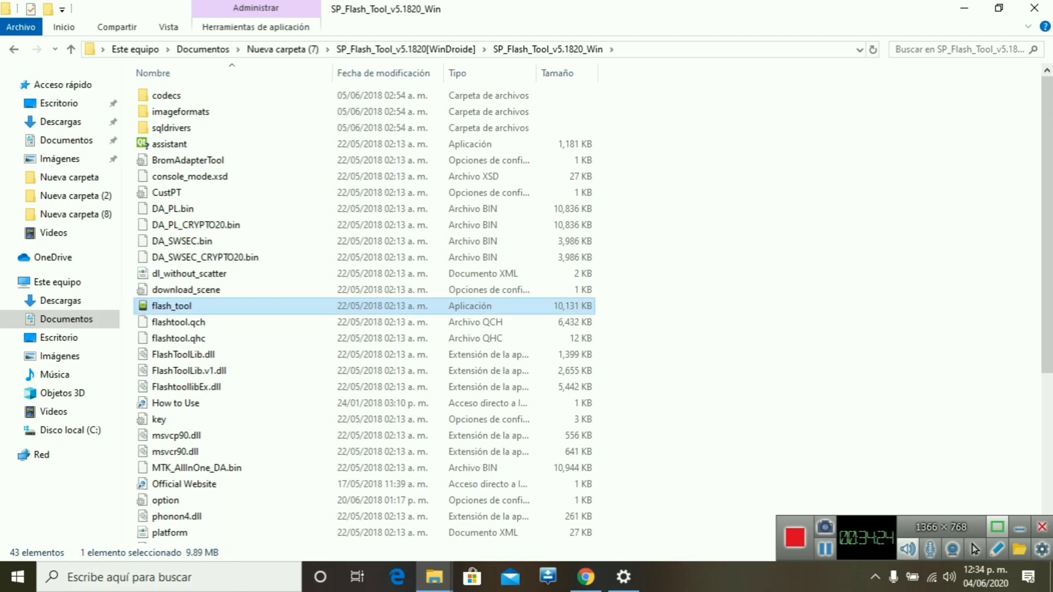
{"action": "key", "text": "Return"}
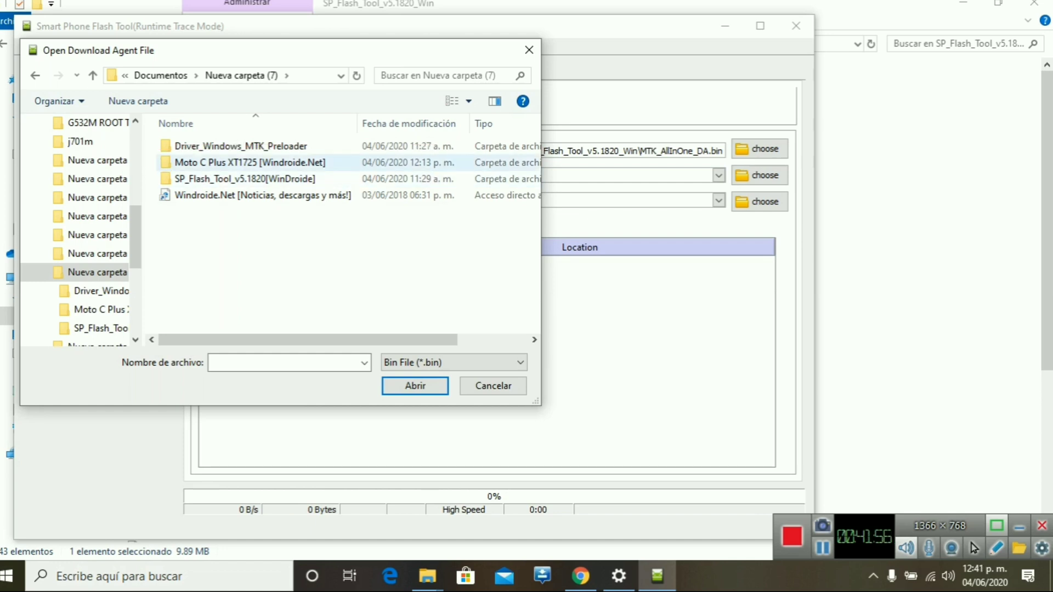
- Load DA.bin as the download agent and MT6737M_Android_scatter as the scatter-loading file from the Moto C Plus XT1725 folder
{"action": "double_click", "coordinate": [219, 162]}
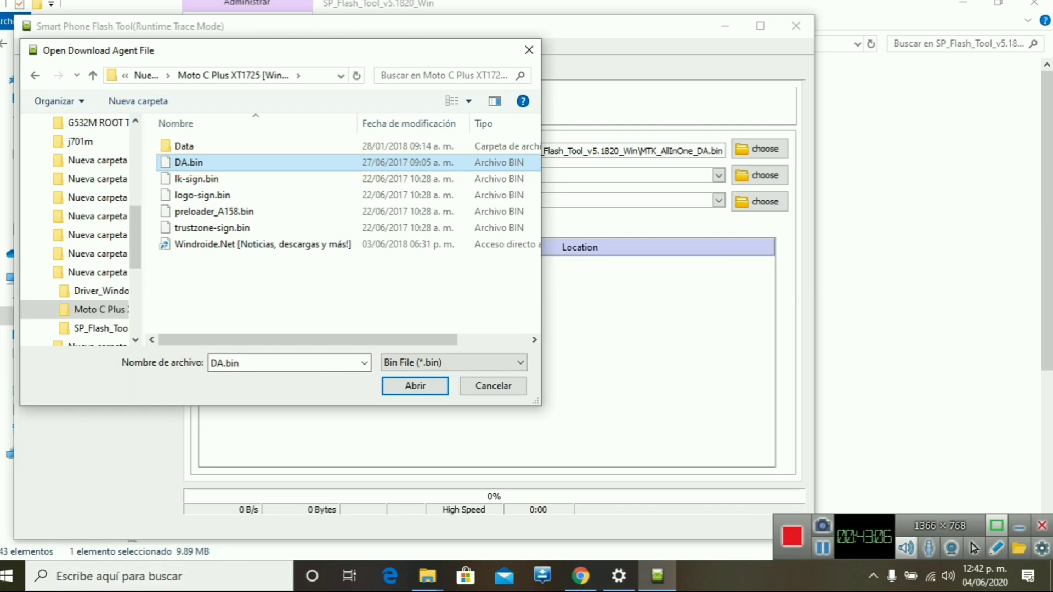
{"action": "key", "text": "Return"}
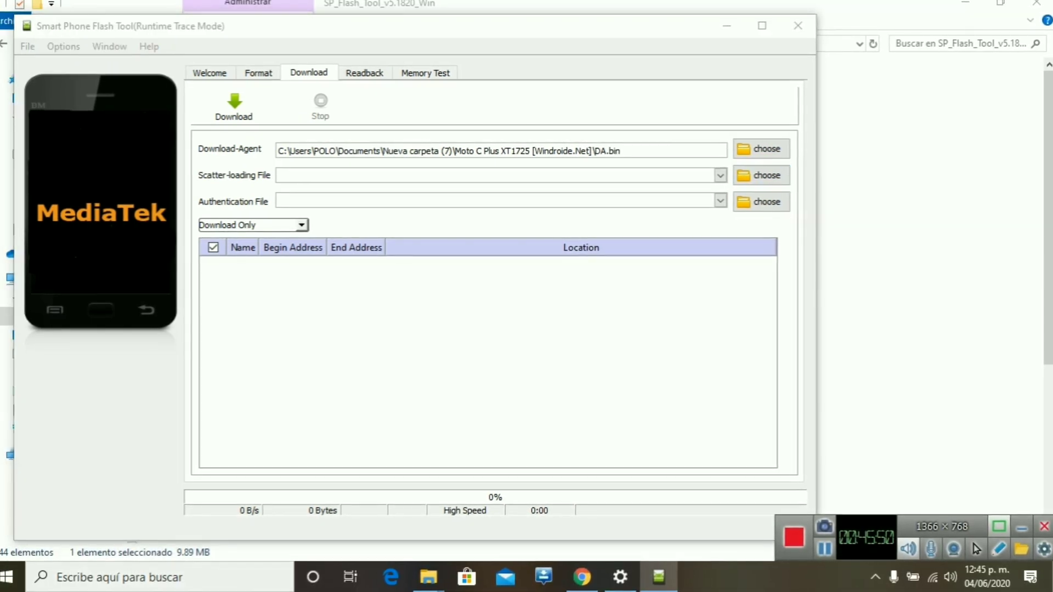
{"action": "left_click", "coordinate": [761, 175]}
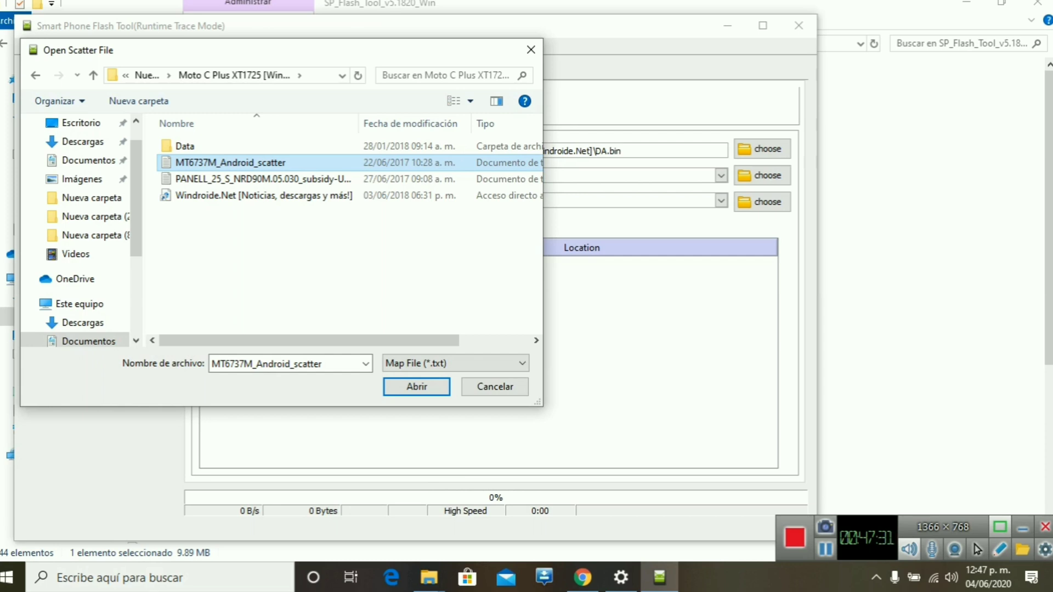
{"action": "key", "text": "Return"}
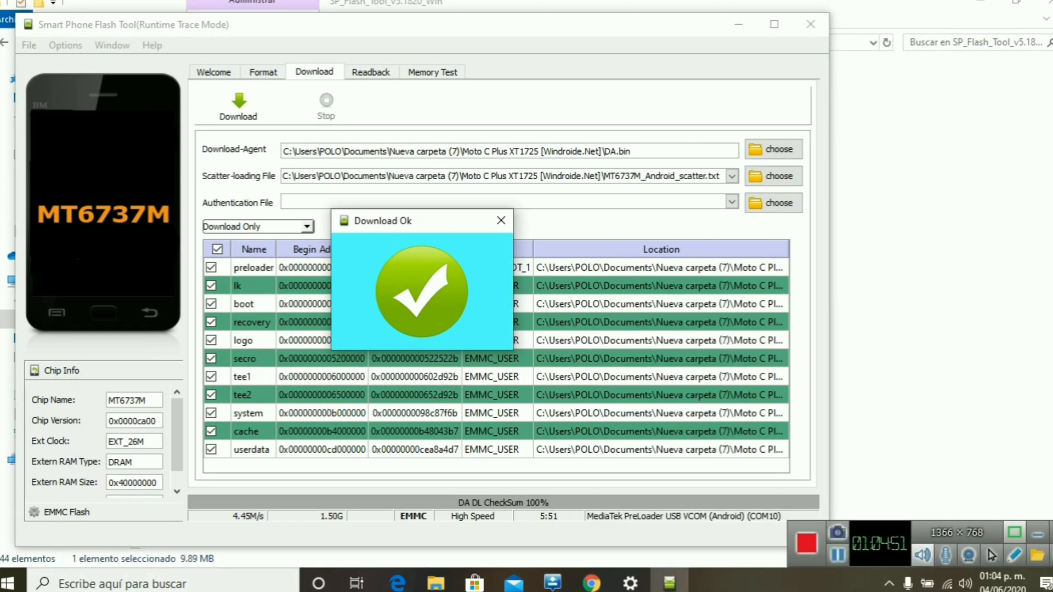
- Close Smart Phone Flash Tool along with its download notice, and minimise the SP_Flash_Tool_v5.1820_Win folder window
{"action": "key", "text": "Return"}
{"action": "left_click", "coordinate": [810, 24]}
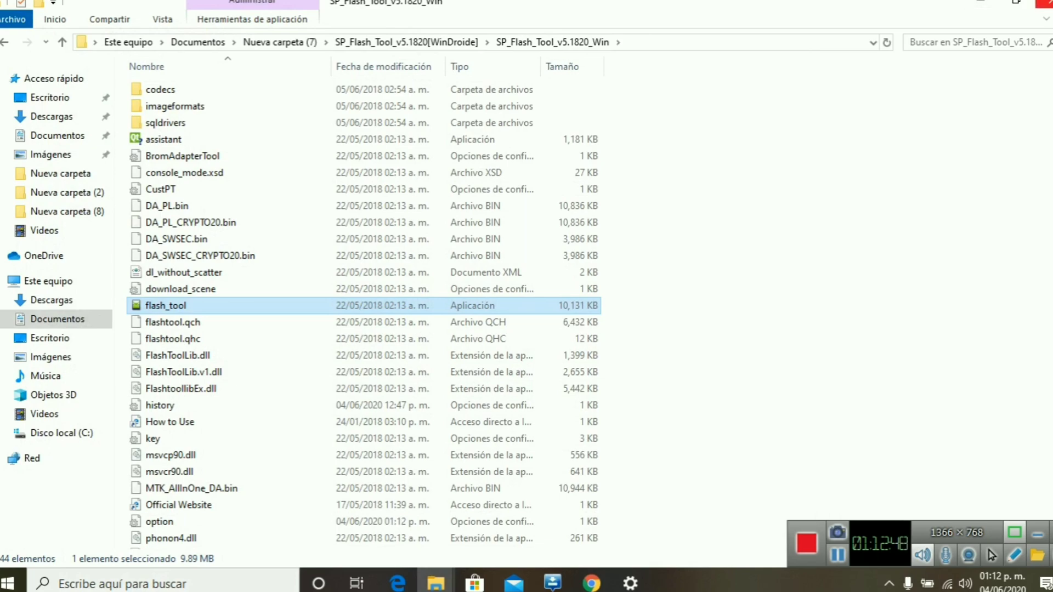
{"action": "left_click", "coordinate": [981, 2]}
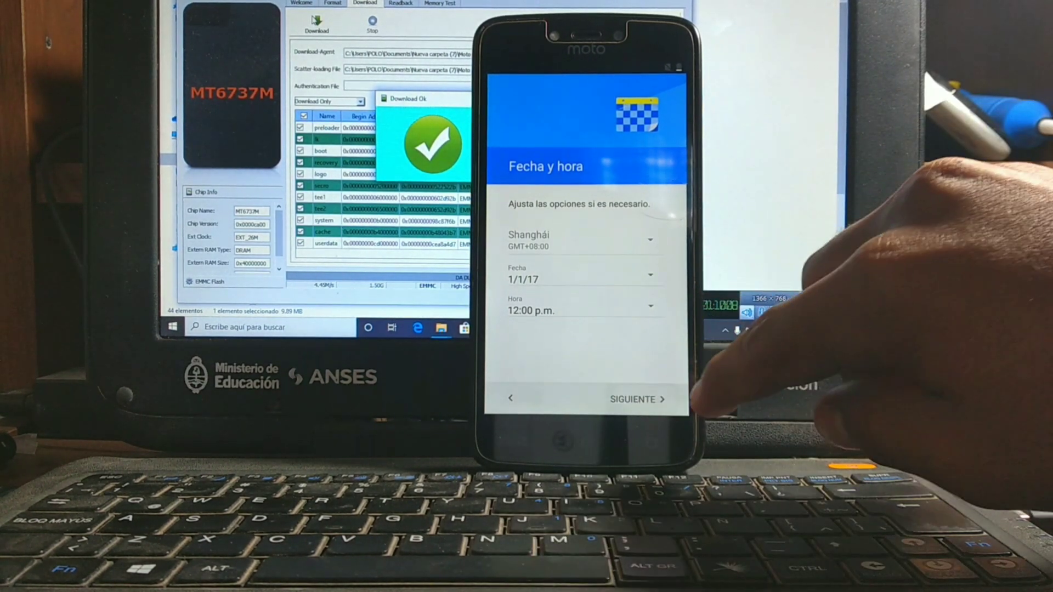
{"action": "left_click", "coordinate": [637, 400]}
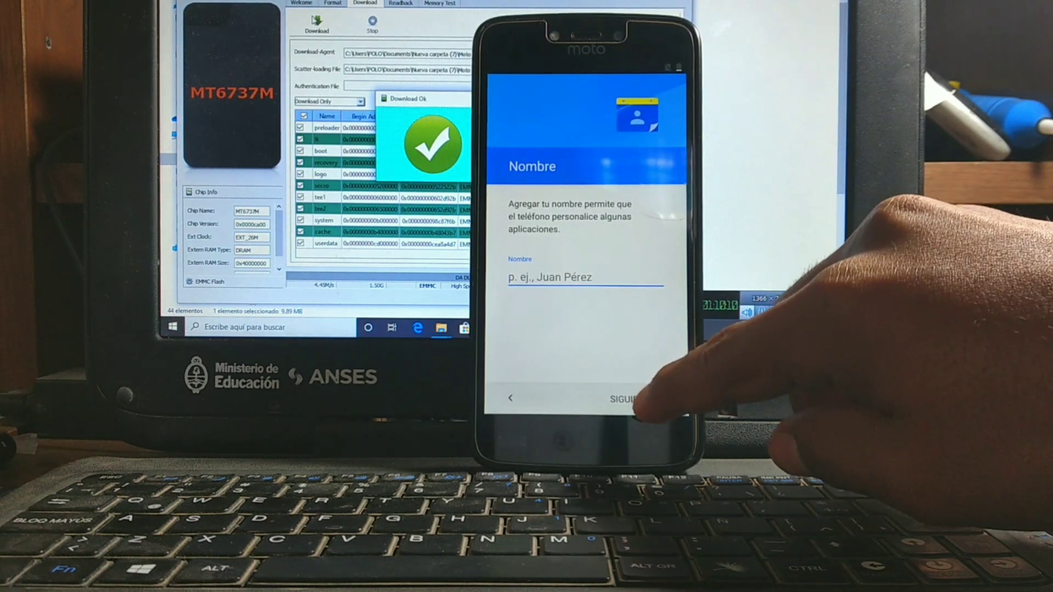